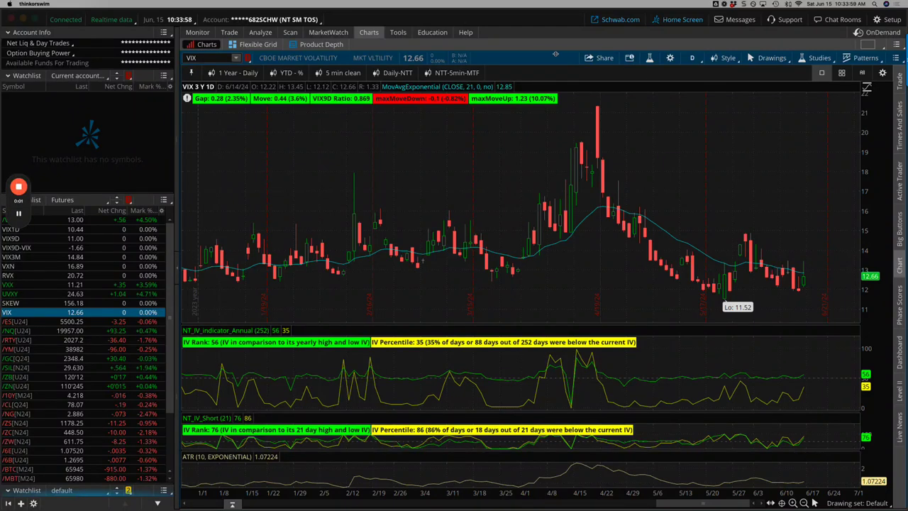
# Step: Chart SPX, then NDX, then the /RTY Russell 2000 futures
pyautogui.moveTo(26, 202)
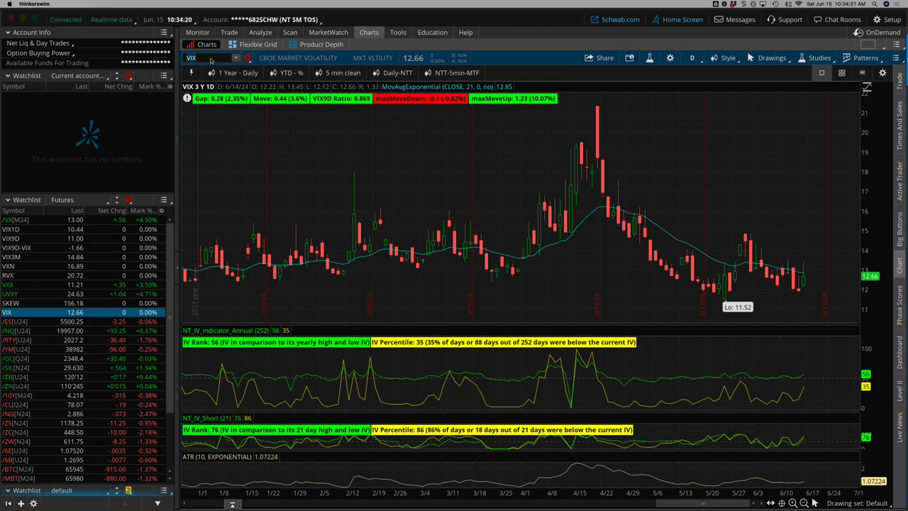
pyautogui.write('SPX')
pyautogui.press('Return')
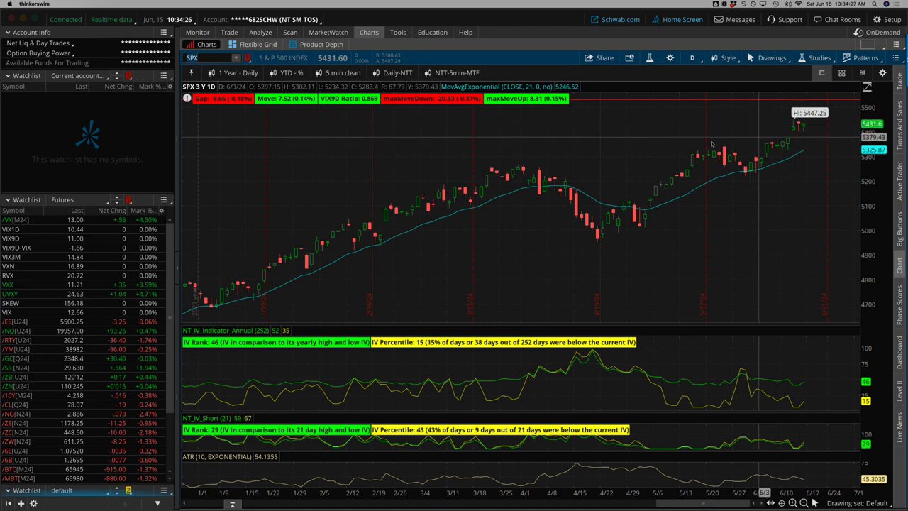
pyautogui.write('N')
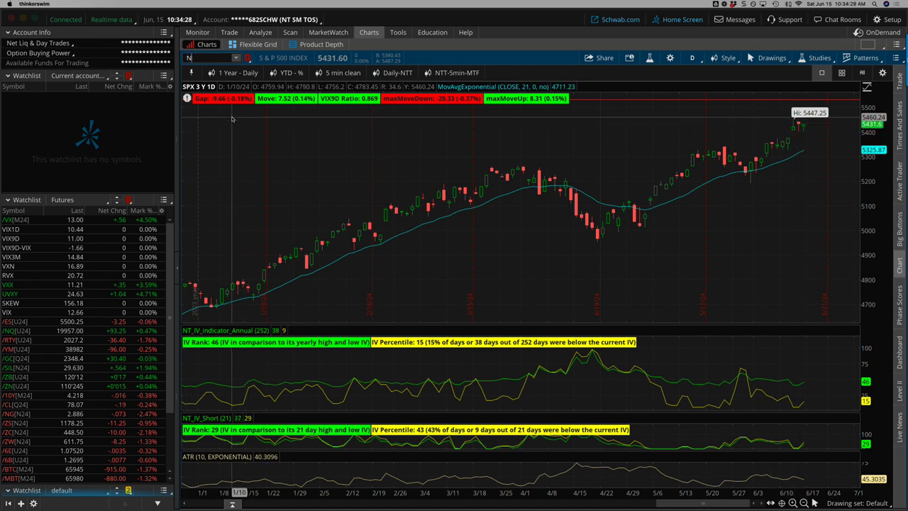
pyautogui.write('DX')
pyautogui.press('Return')
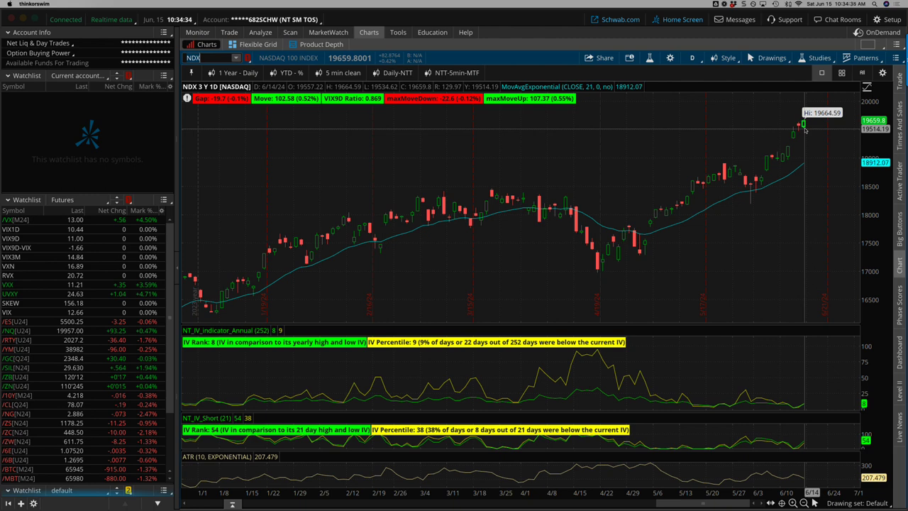
pyautogui.click(37, 340)
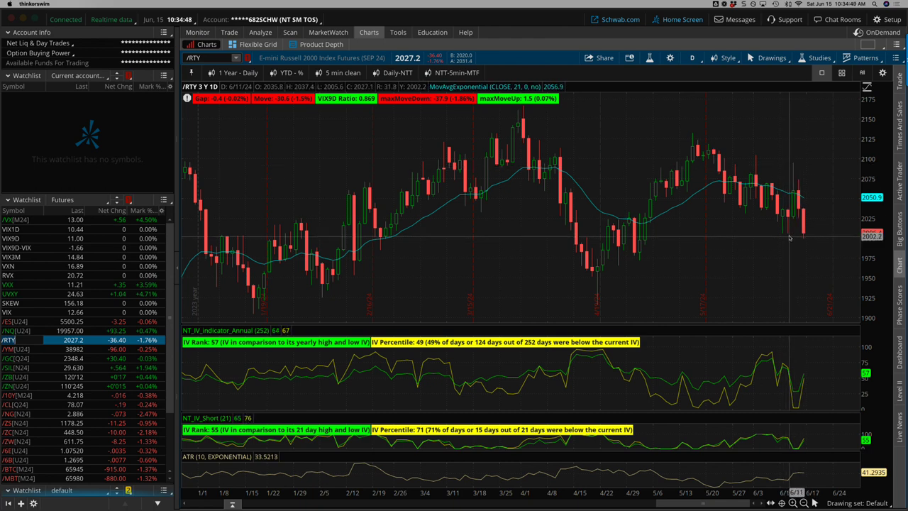
# Step: Chart the futures /YM, /GC, /SIL, /ZB, /10Y and /CL in turn
pyautogui.click(29, 350)
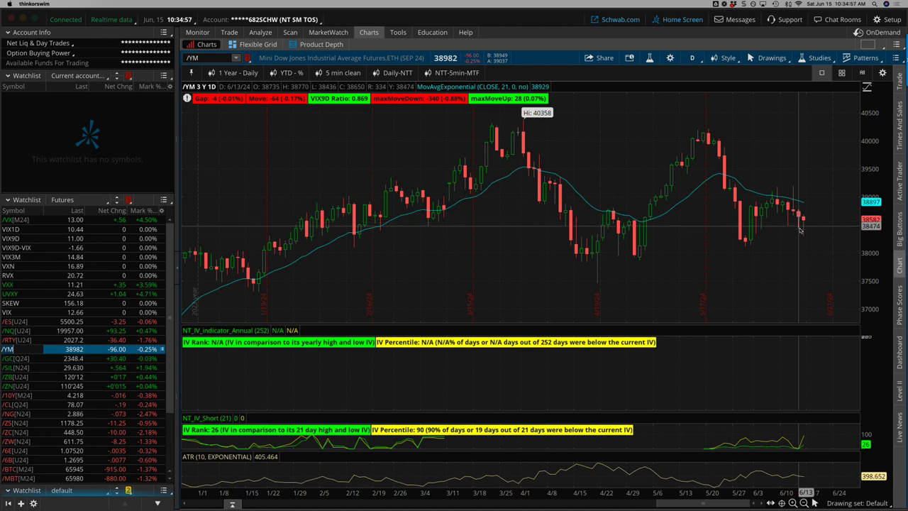
pyautogui.click(35, 360)
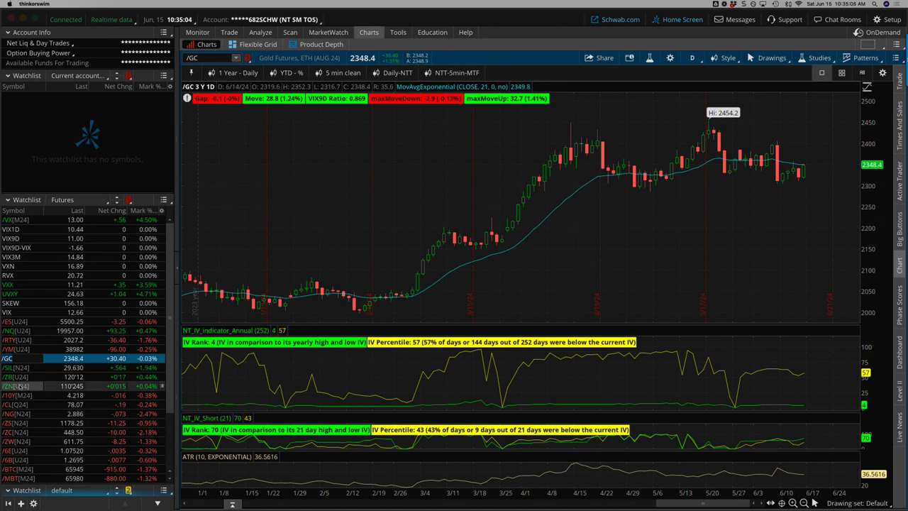
pyautogui.click(21, 368)
pyautogui.click(18, 376)
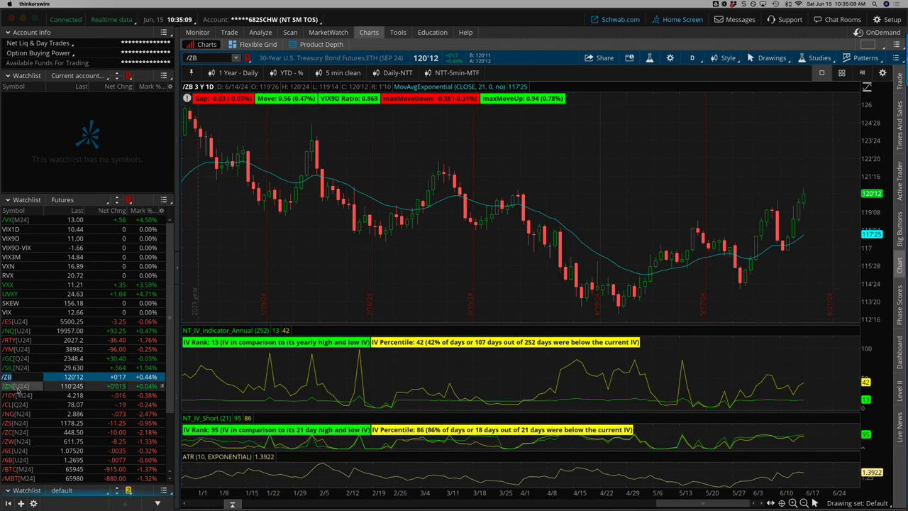
pyautogui.click(17, 395)
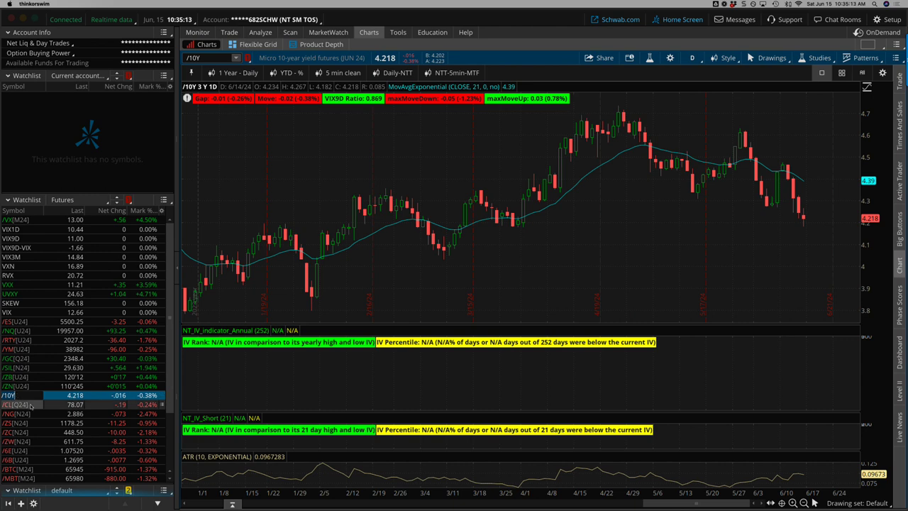
pyautogui.click(30, 405)
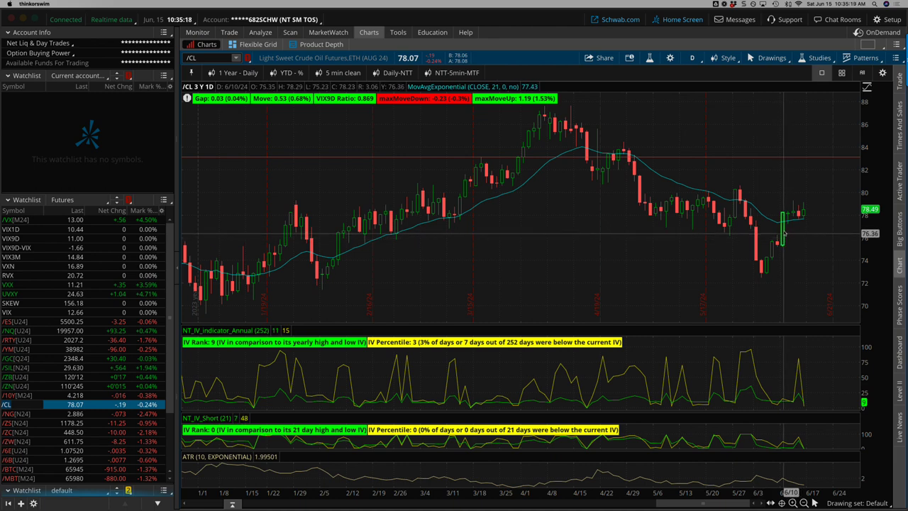
# Step: Chart the futures /NG, /ZS, /ZC, /ZW, /6E, /6B and finally /BTC
pyautogui.click(31, 413)
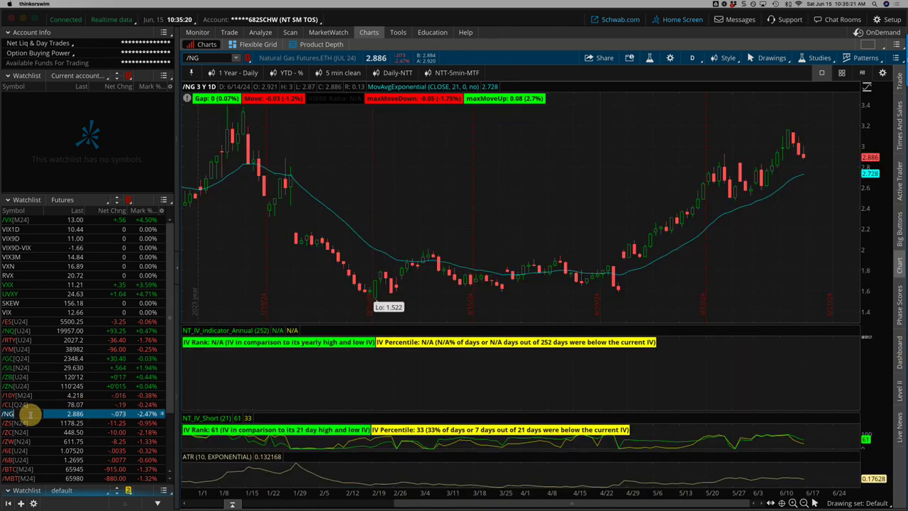
pyautogui.click(26, 424)
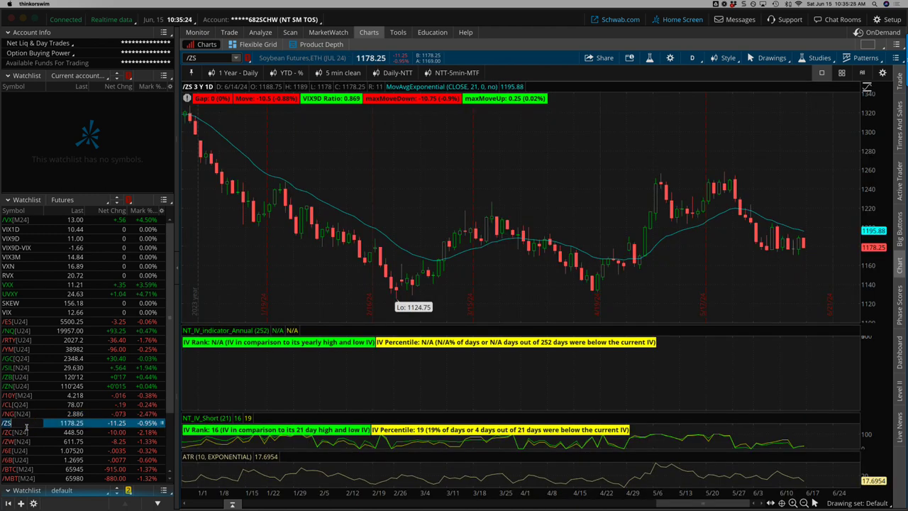
pyautogui.click(26, 432)
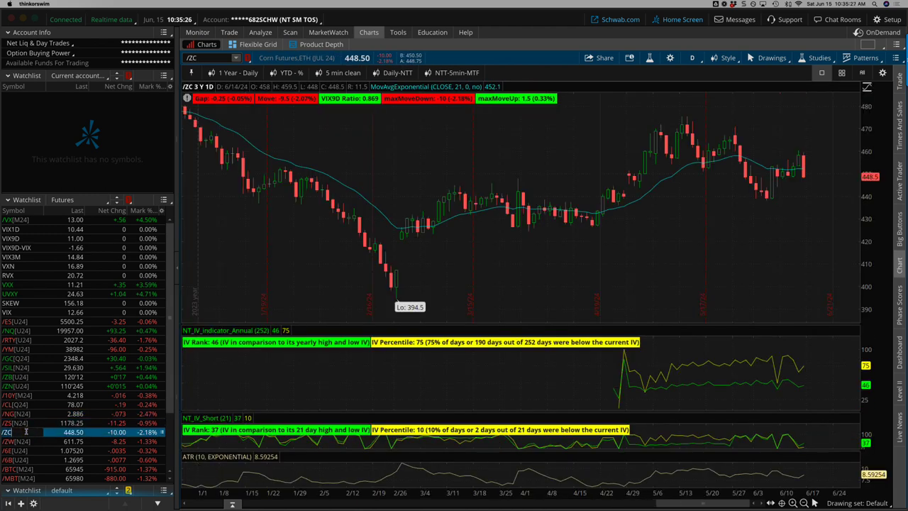
pyautogui.click(25, 440)
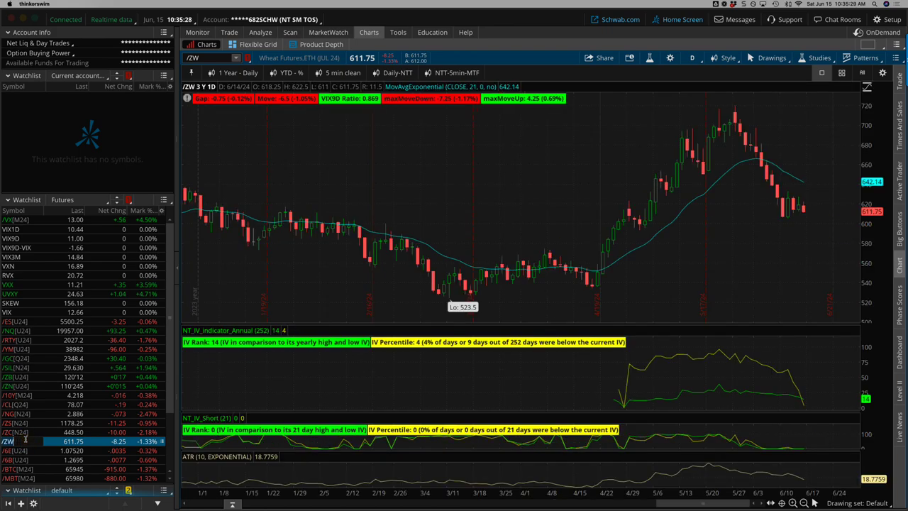
pyautogui.click(25, 450)
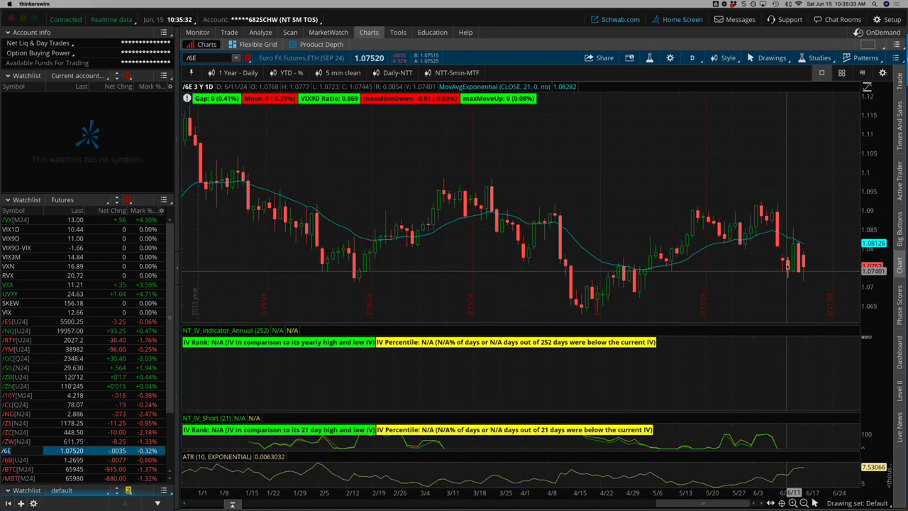
pyautogui.click(17, 460)
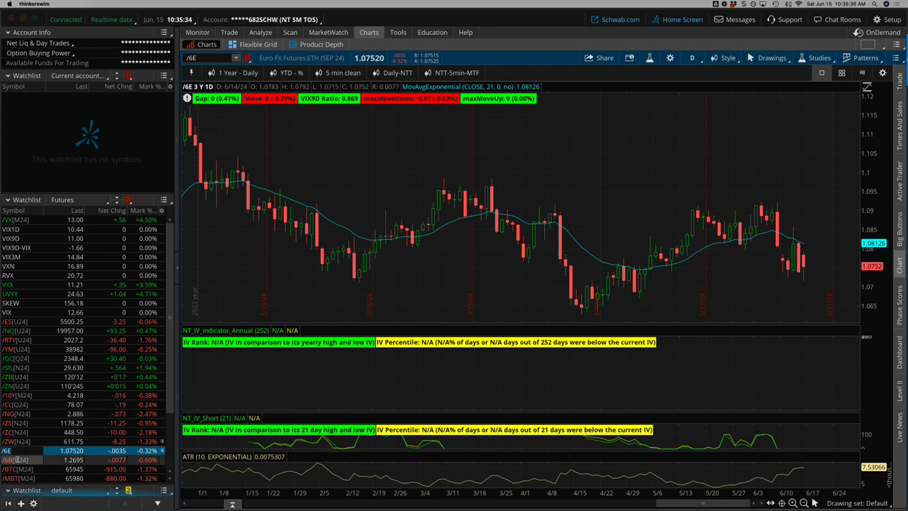
pyautogui.click(19, 469)
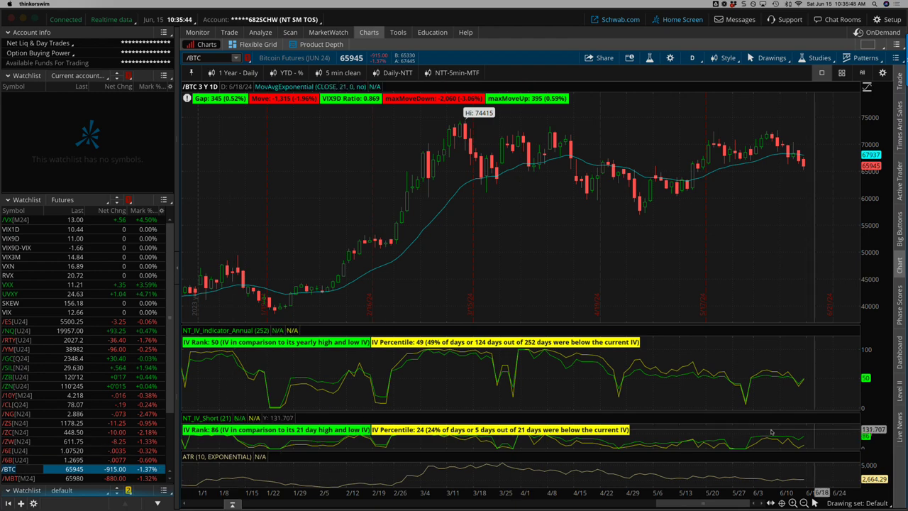
# Step: On TraderSync's Trades page, filter setups to only 0 DTE - CHALLENGE - 1 DTE IC, dropping AM IC and AM Ratio
pyautogui.moveTo(305, 499)
pyautogui.click(99, 499)
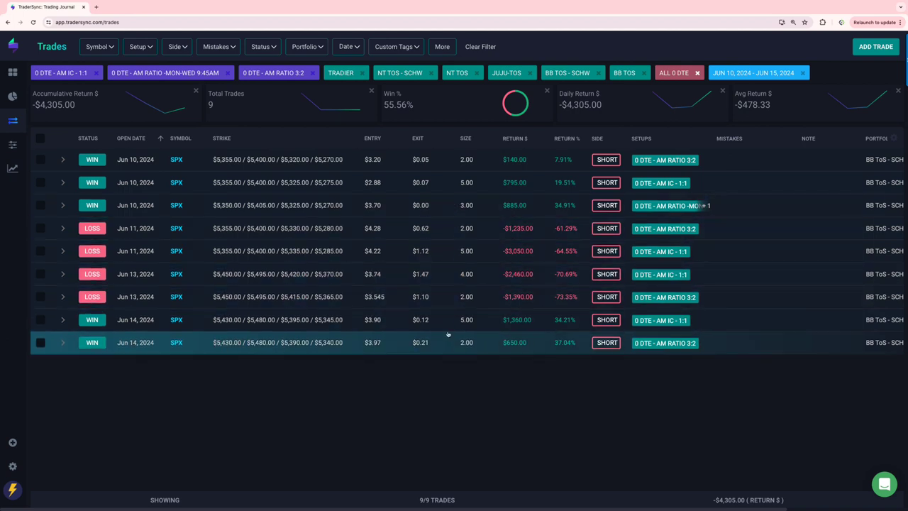
pyautogui.click(140, 51)
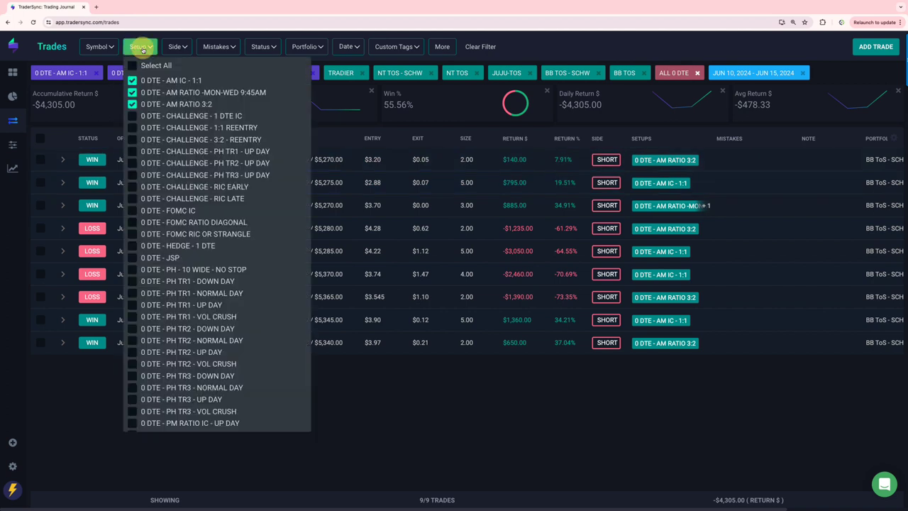
pyautogui.click(131, 116)
pyautogui.click(132, 105)
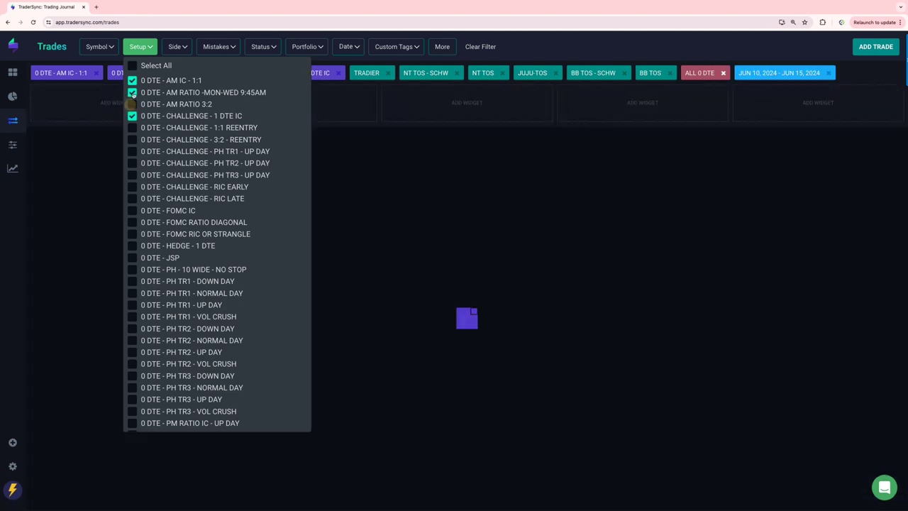
pyautogui.click(132, 93)
pyautogui.click(132, 80)
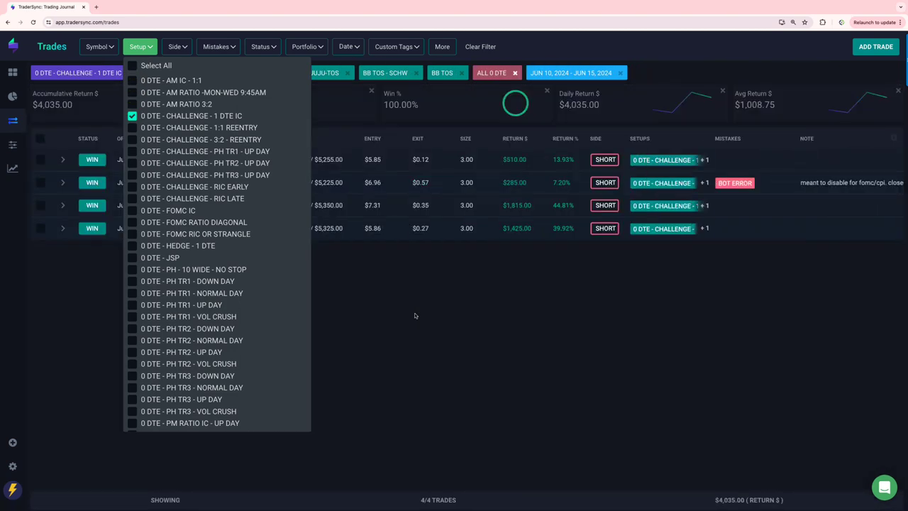
pyautogui.click(415, 316)
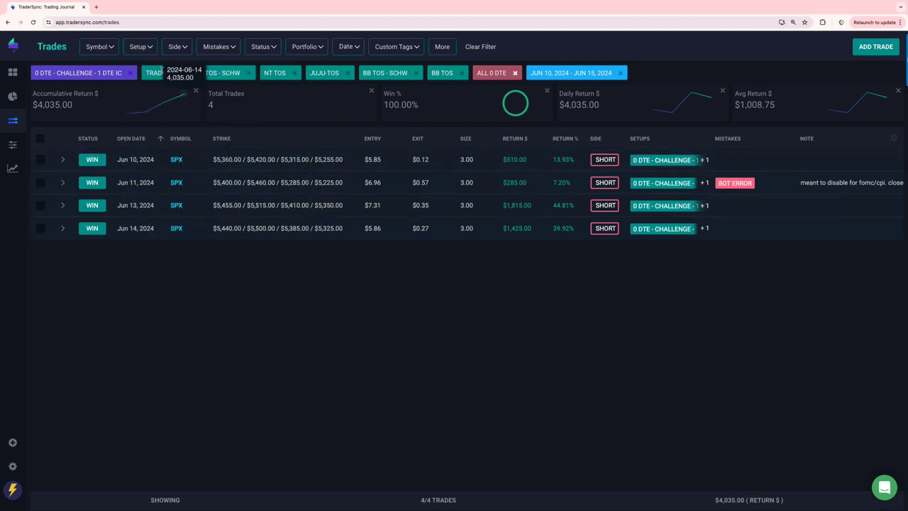
pyautogui.click(144, 48)
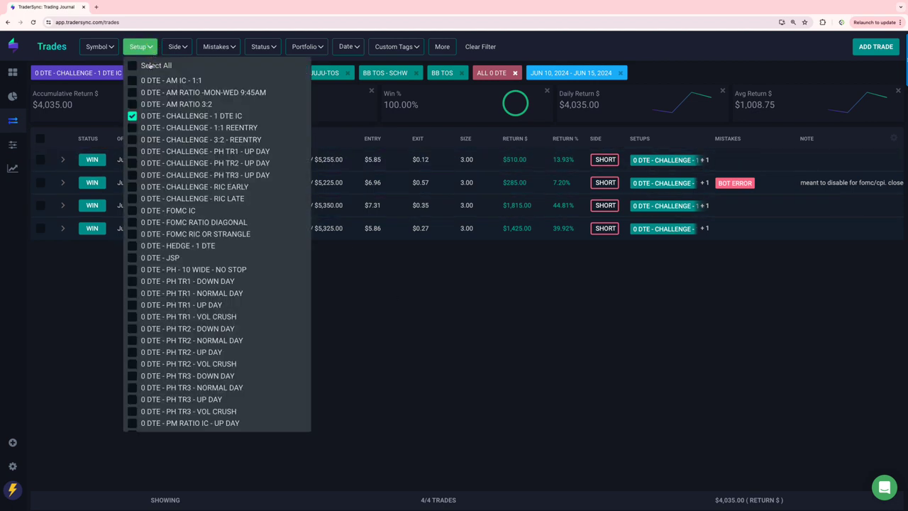
# Step: Switch the setup filter to CHALLENGE - 1:1 REENTRY, then to 3:2 REENTRY
pyautogui.click(133, 128)
pyautogui.click(132, 116)
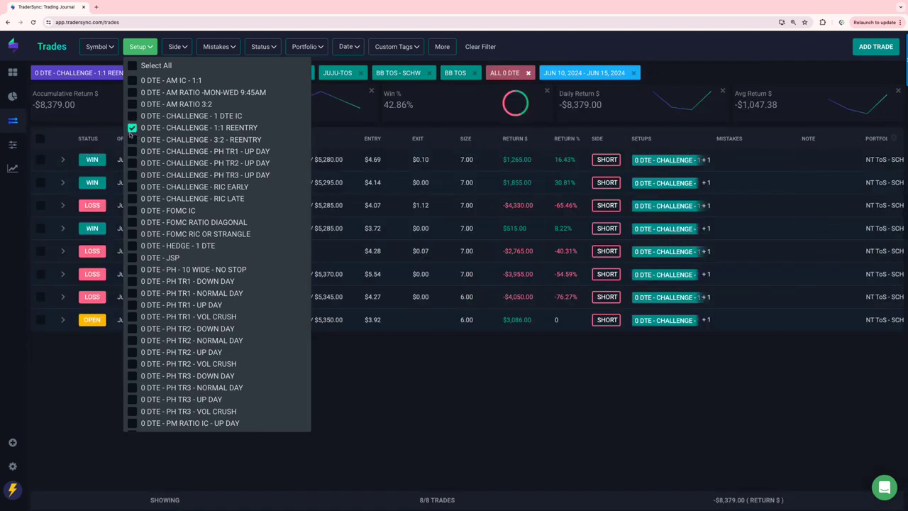
pyautogui.click(446, 398)
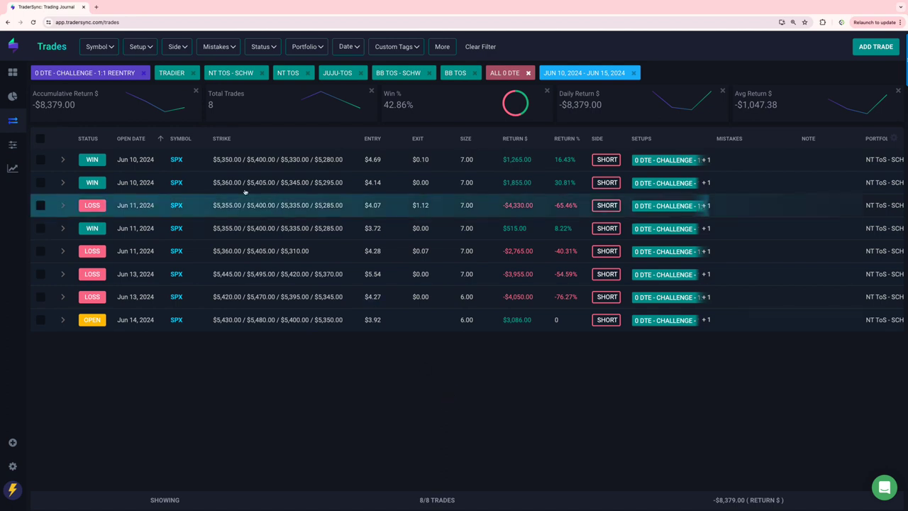
pyautogui.click(145, 47)
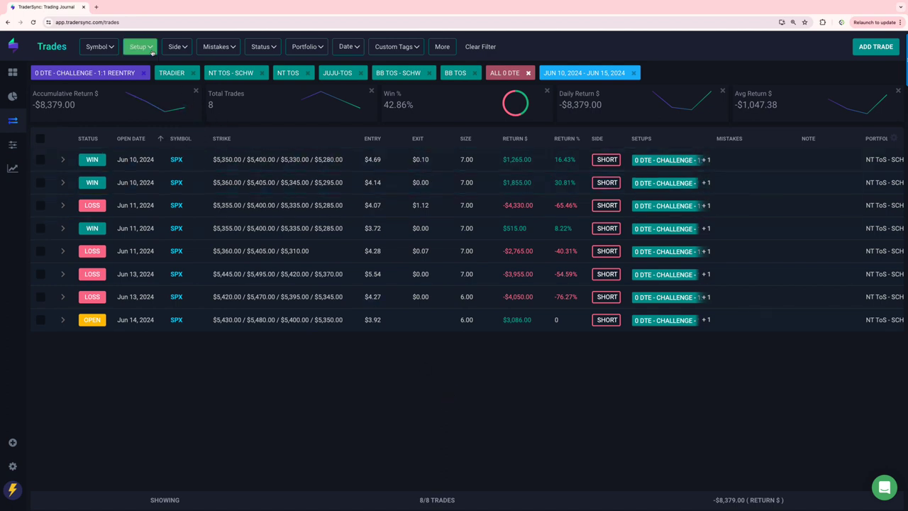
pyautogui.click(133, 140)
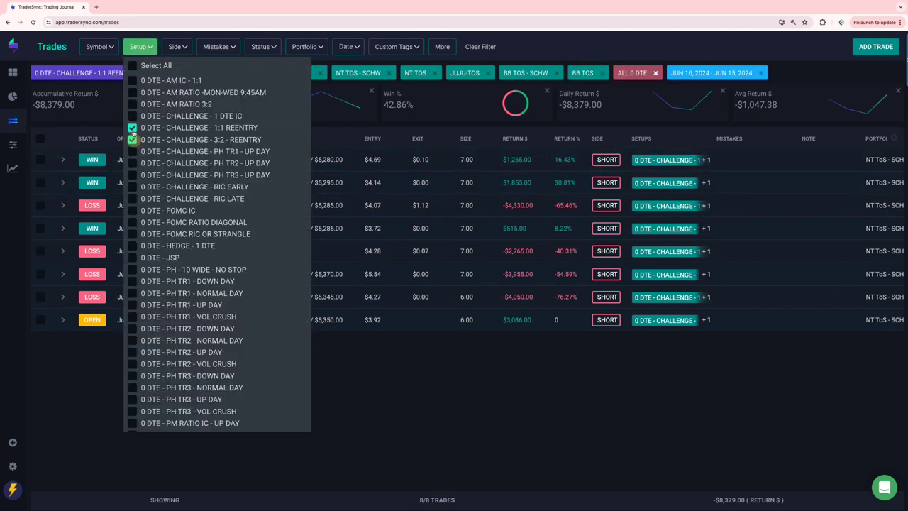
pyautogui.click(132, 128)
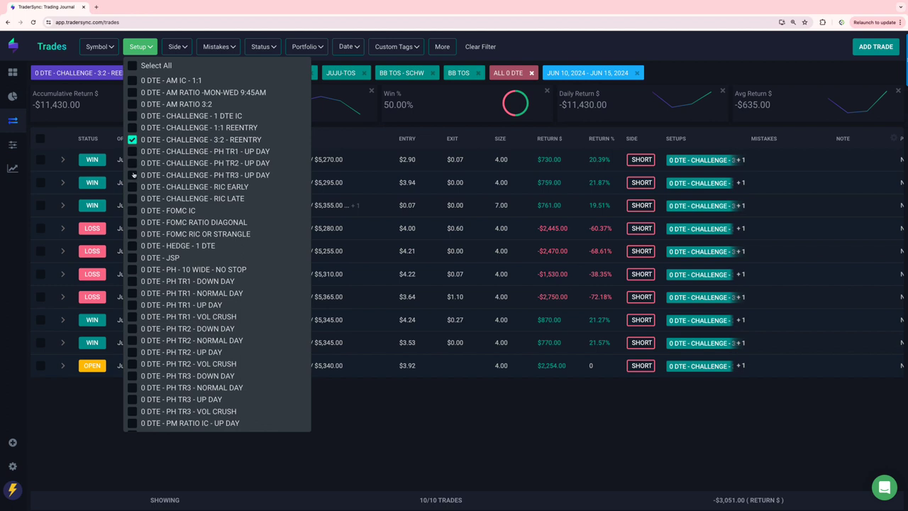
# Step: Replace 3:2 REENTRY with the PH TR1, TR2 and TR3 UP DAY setups
pyautogui.click(132, 151)
pyautogui.click(132, 139)
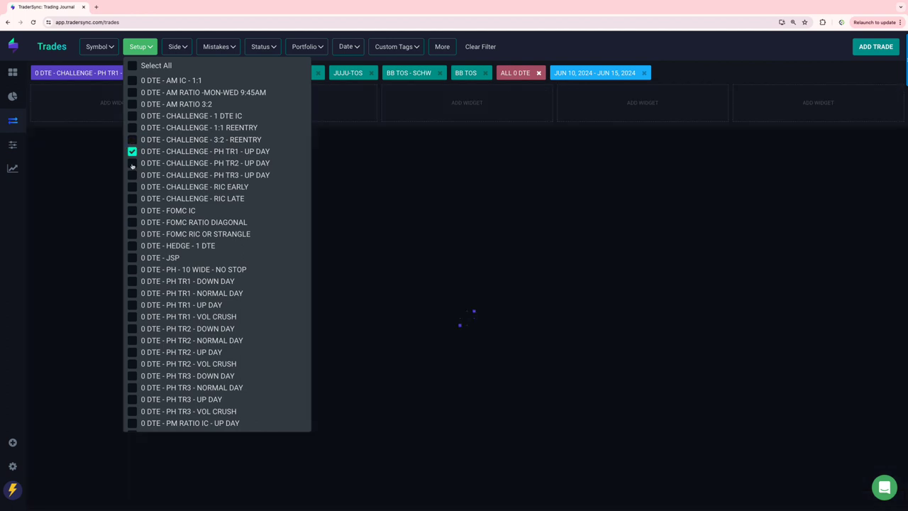
pyautogui.click(131, 162)
pyautogui.click(132, 174)
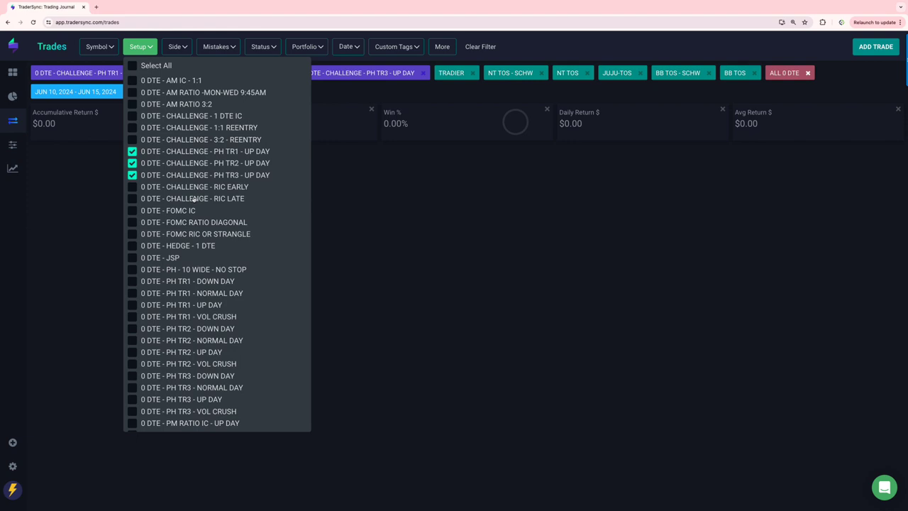
# Step: Swap the PH TR UP DAY setups for FOMC IC, FOMC RATIO DIAGONAL and FOMC RIC OR STRANGLE
pyautogui.click(132, 211)
pyautogui.click(133, 222)
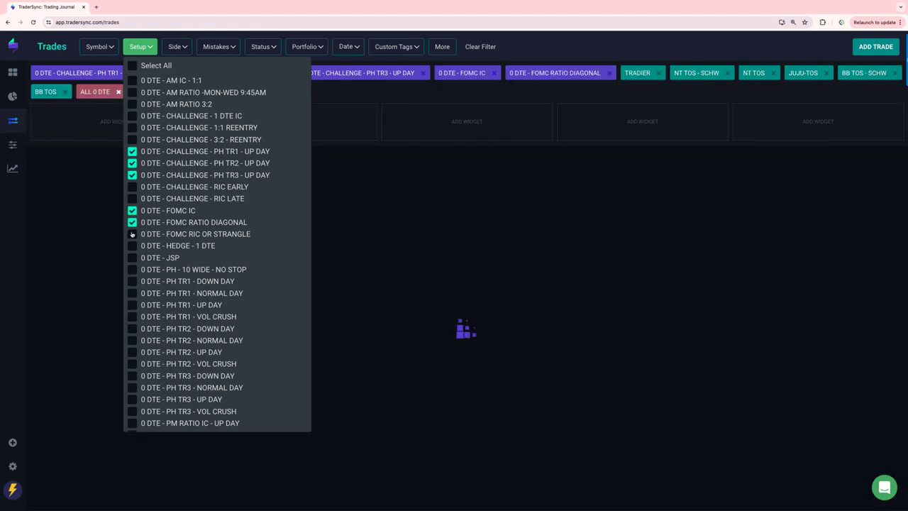
pyautogui.click(133, 234)
pyautogui.click(133, 175)
pyautogui.click(133, 163)
pyautogui.click(133, 151)
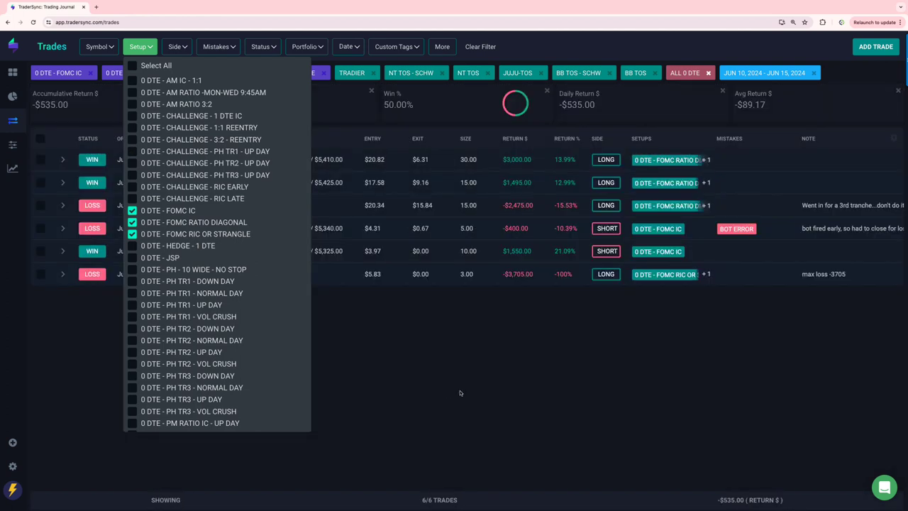
pyautogui.click(459, 393)
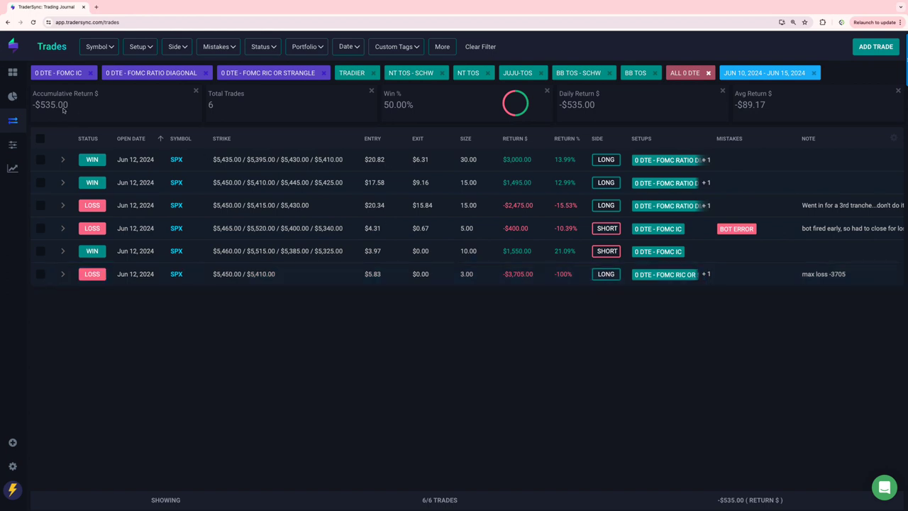
pyautogui.click(139, 47)
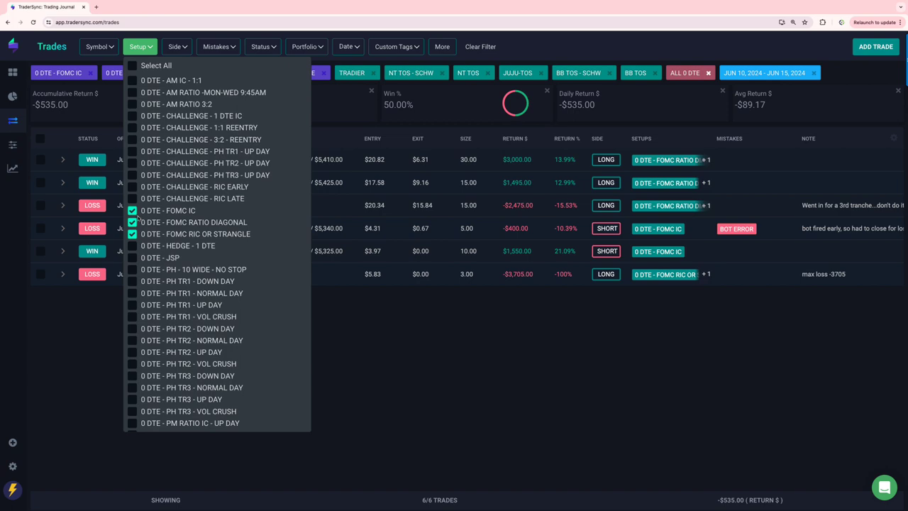
# Step: Filter setups to HEDGE - 1 DTE in place of the FOMC setups
pyautogui.click(132, 245)
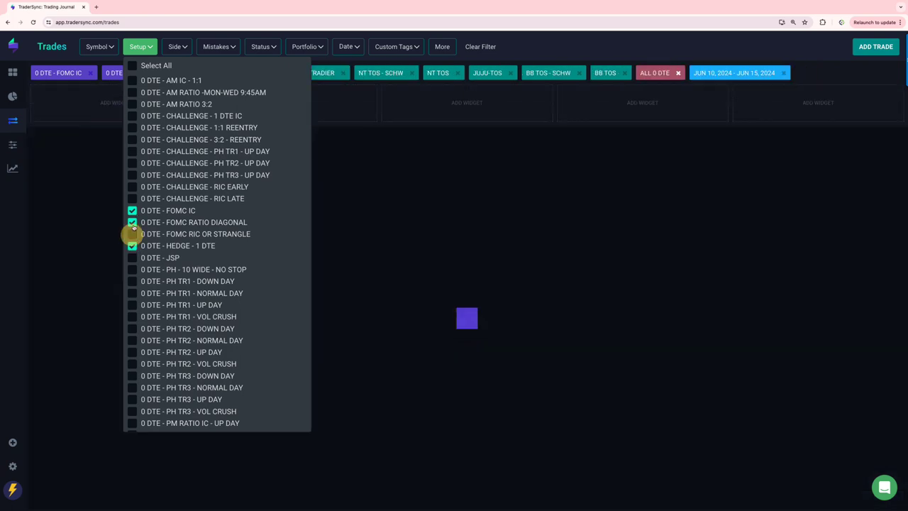
pyautogui.click(132, 211)
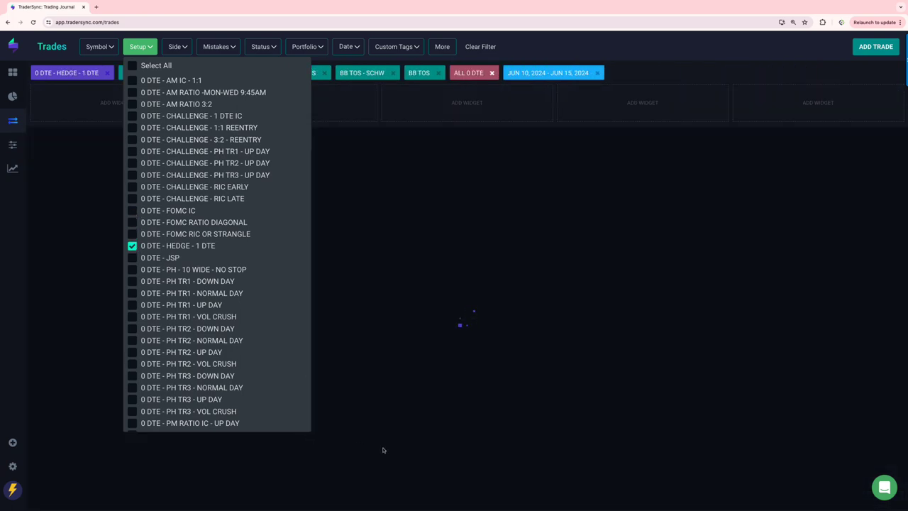
pyautogui.click(401, 436)
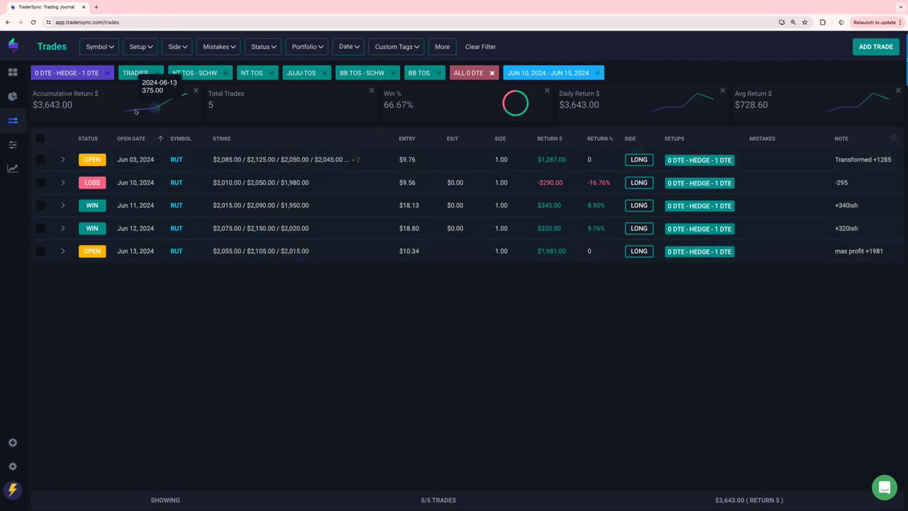
# Step: Switch the setup filter from HEDGE - 1 DTE to PH - 10 WIDE - NO STOP
pyautogui.click(140, 48)
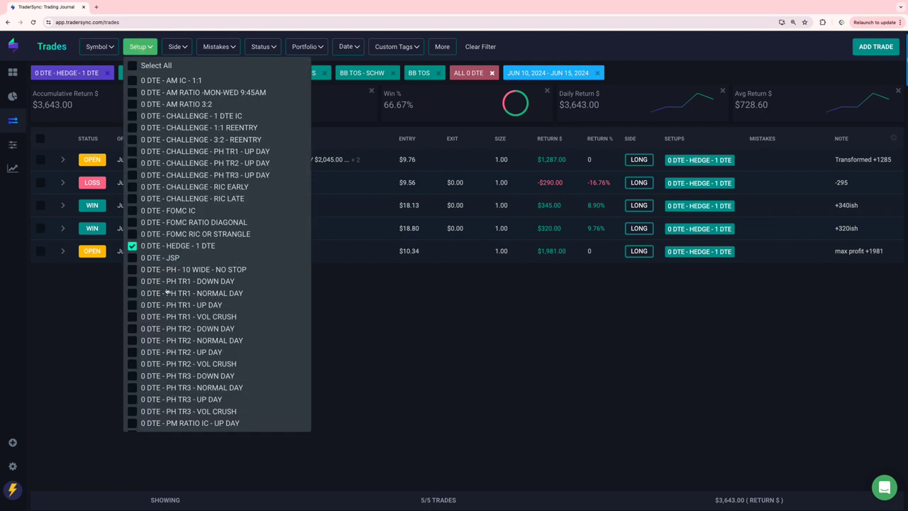
pyautogui.click(131, 270)
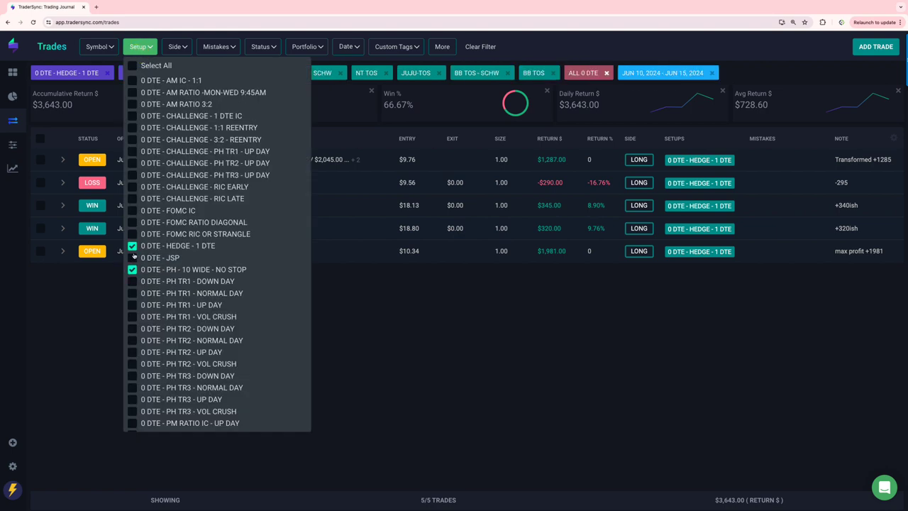
pyautogui.click(132, 246)
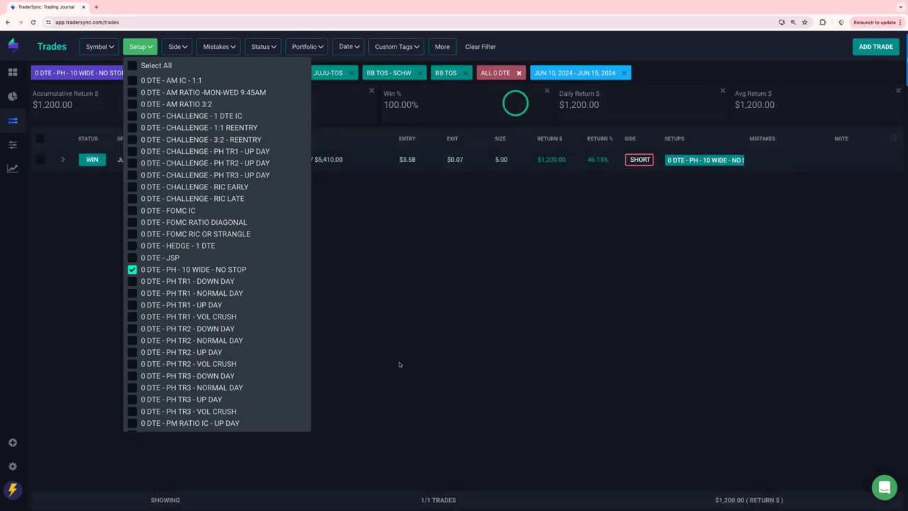
pyautogui.click(409, 358)
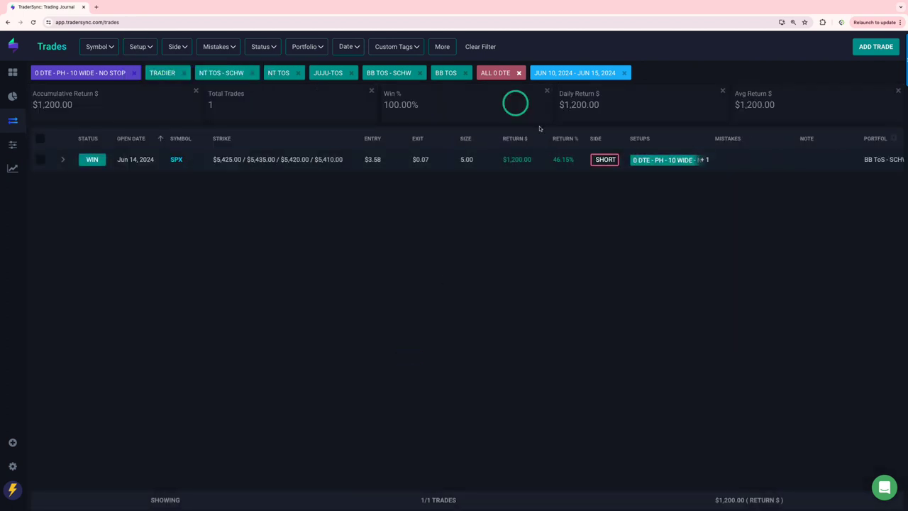
pyautogui.click(140, 47)
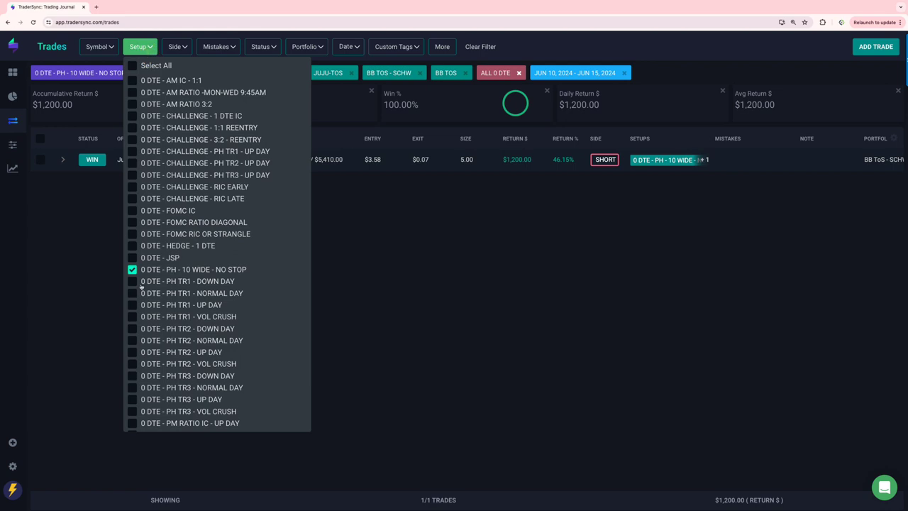
# Step: Step the setup filter from PH - 10 WIDE - NO STOP to PRICE ACTION, then QUAD 40 - 1 DTE
pyautogui.scroll(-3, 153, 308)
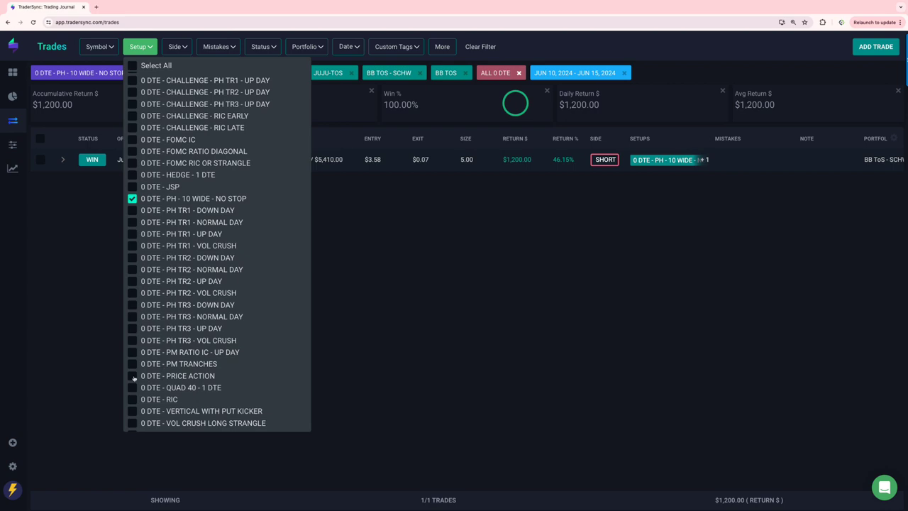
pyautogui.click(133, 376)
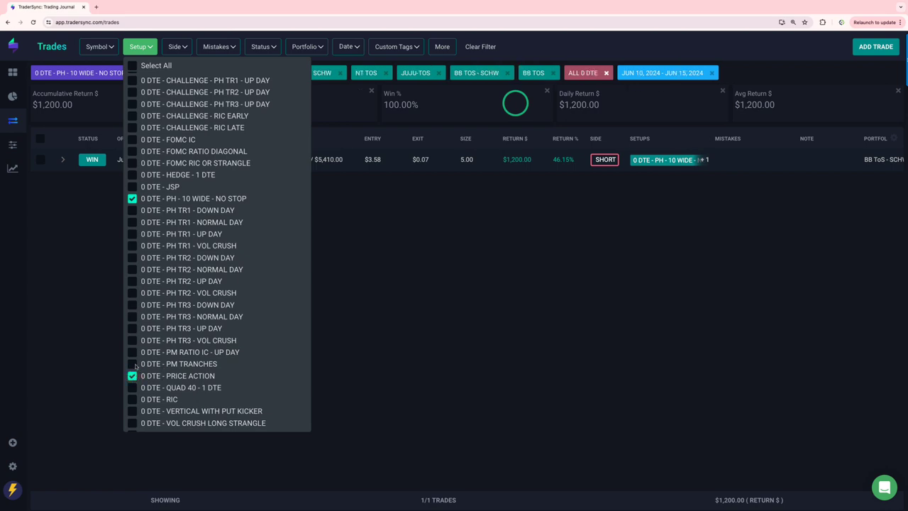
pyautogui.click(132, 200)
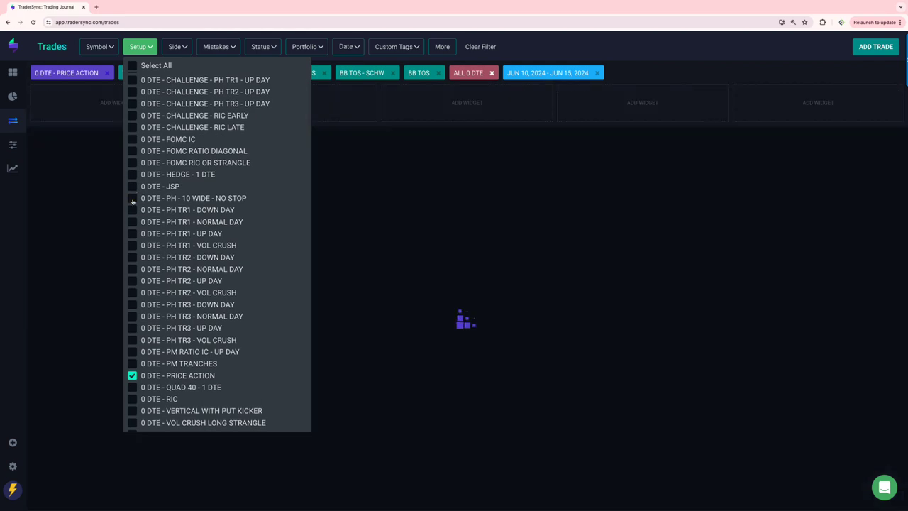
pyautogui.scroll(-2, 208, 305)
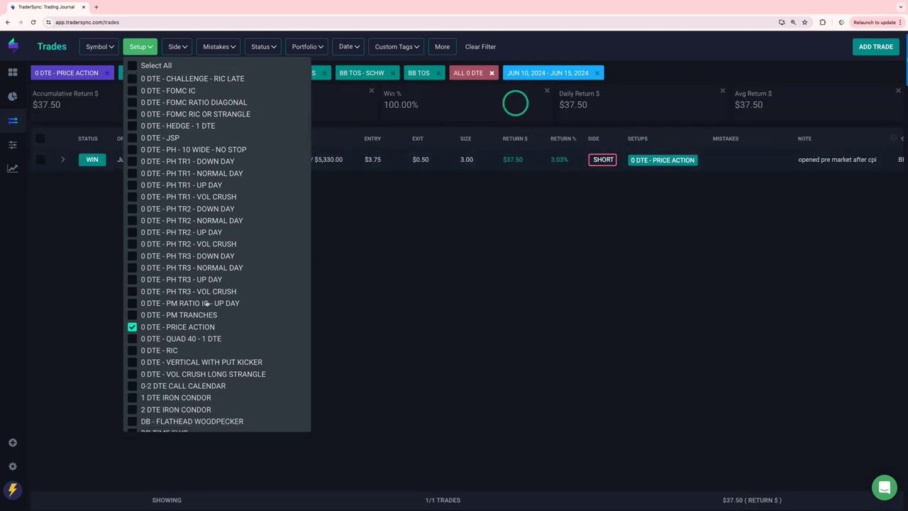
pyautogui.click(133, 328)
pyautogui.click(133, 317)
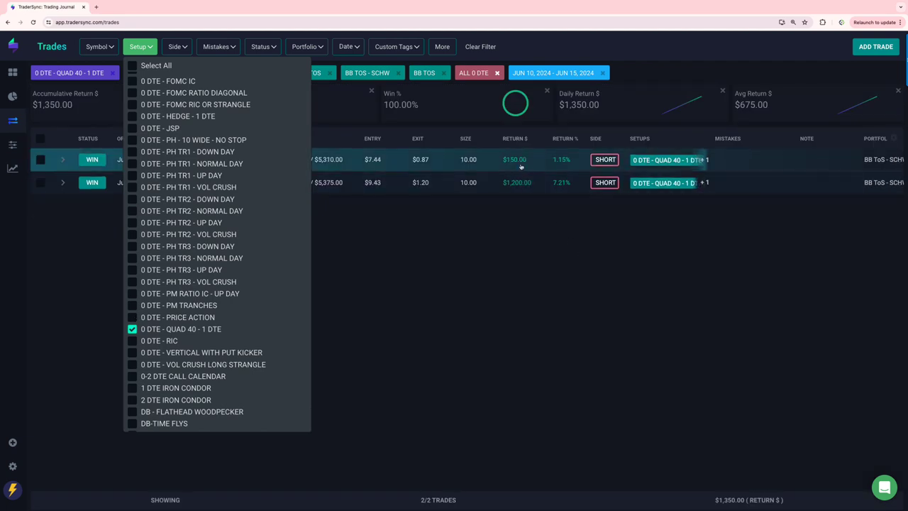
# Step: Step the filter to 0 DTE - RIC, then VERTICAL WITH PUT KICKER, adding 0-2 DTE CALL CALENDAR
pyautogui.click(132, 341)
pyautogui.click(133, 329)
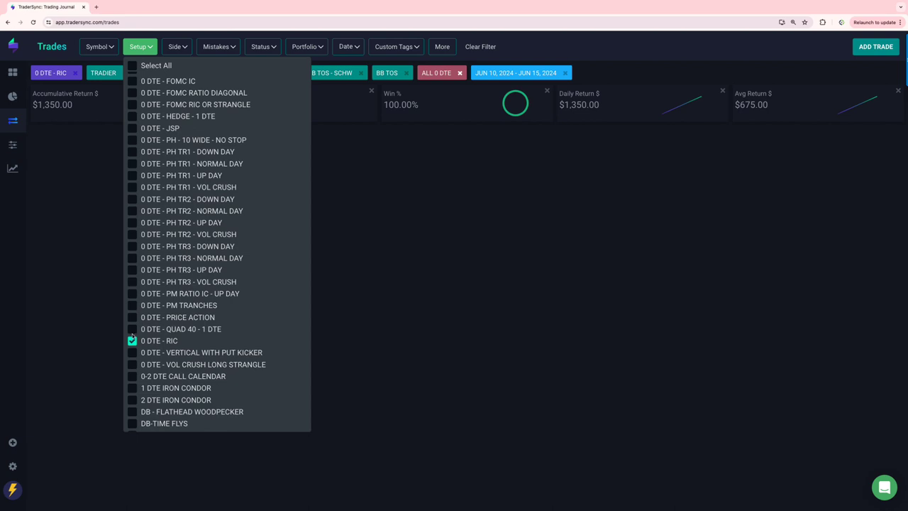
pyautogui.click(132, 353)
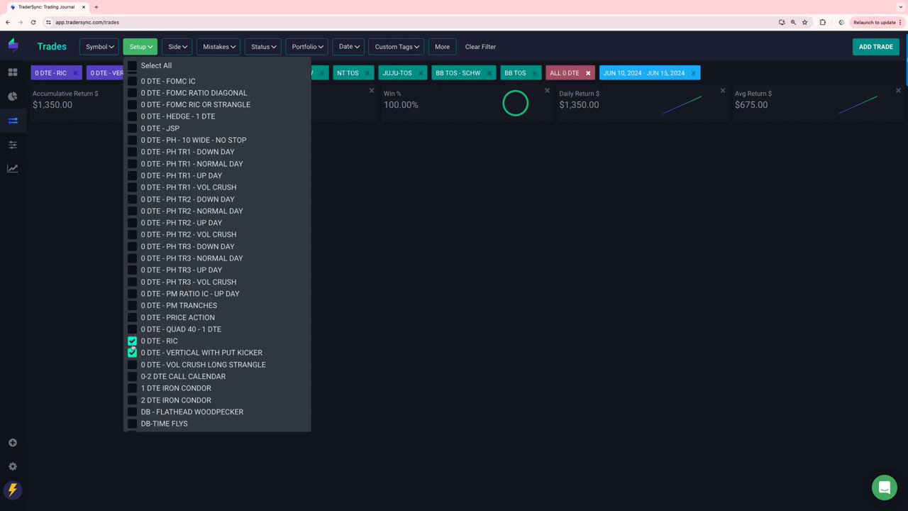
pyautogui.click(132, 340)
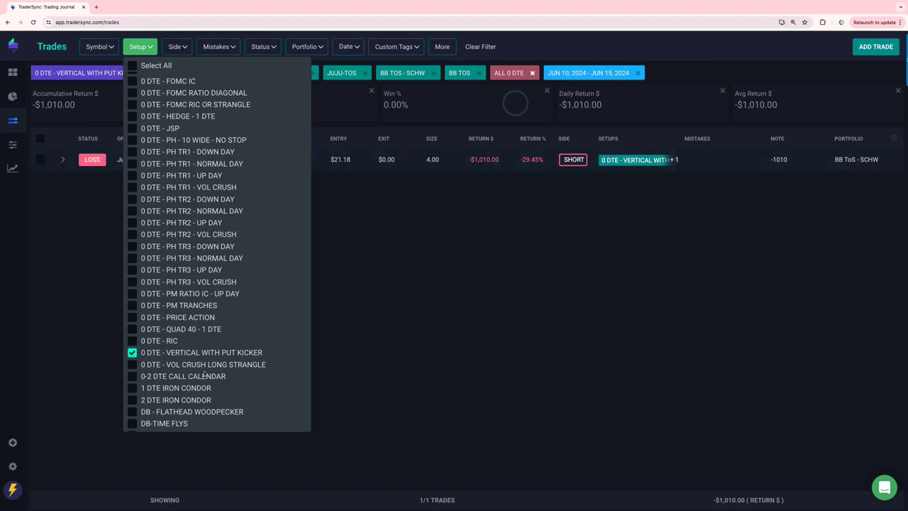
pyautogui.click(132, 376)
# Step: Leave only 0-2 DTE CALL CALENDAR in the filter, then switch it to 1 DTE IRON CONDOR
pyautogui.click(131, 352)
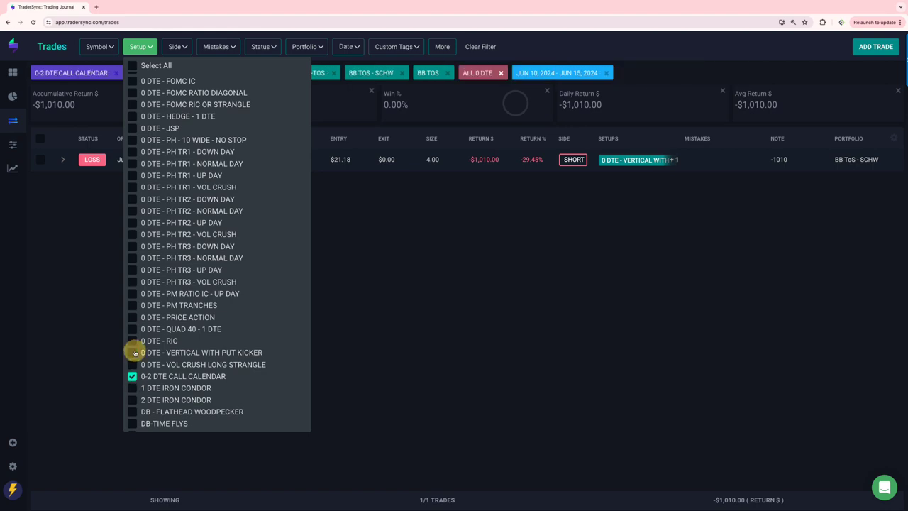
pyautogui.click(487, 366)
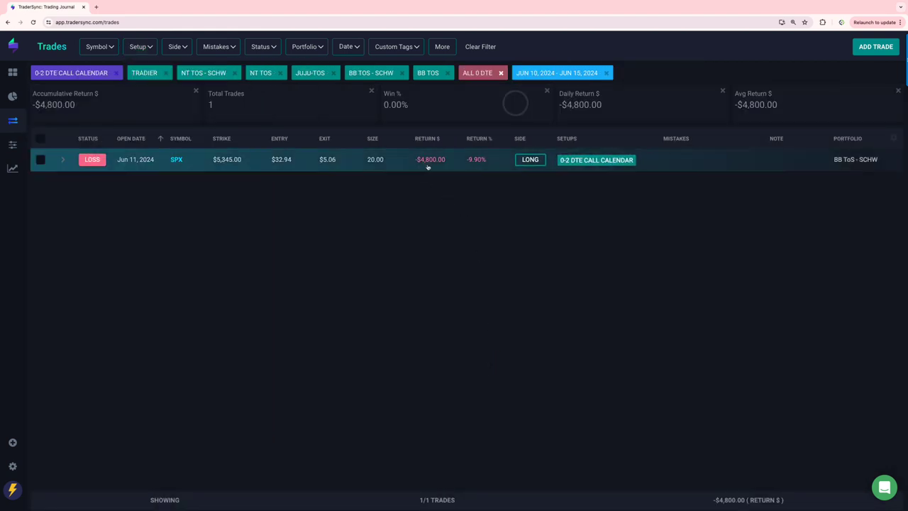
pyautogui.click(150, 49)
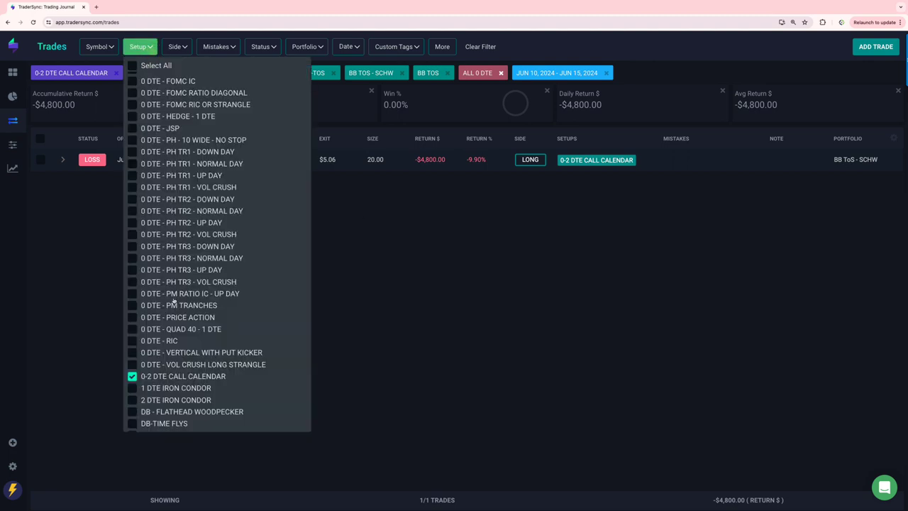
pyautogui.click(132, 389)
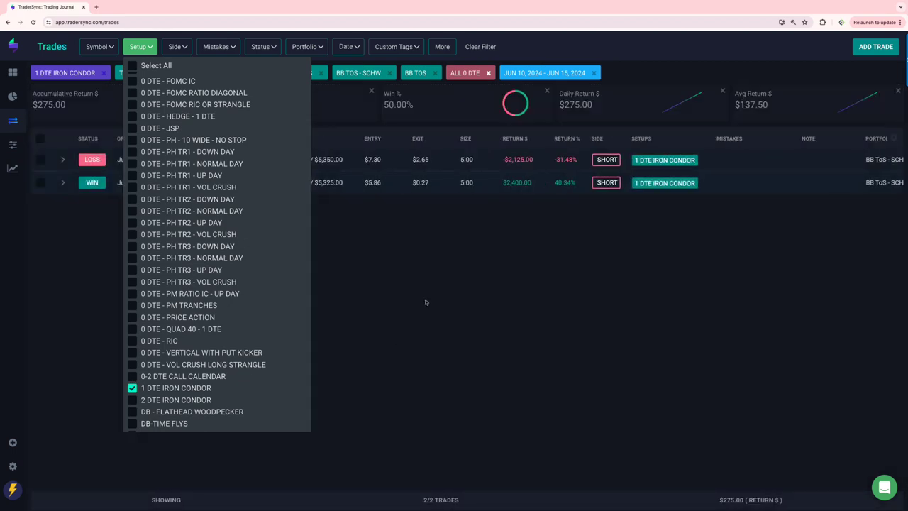
pyautogui.click(484, 229)
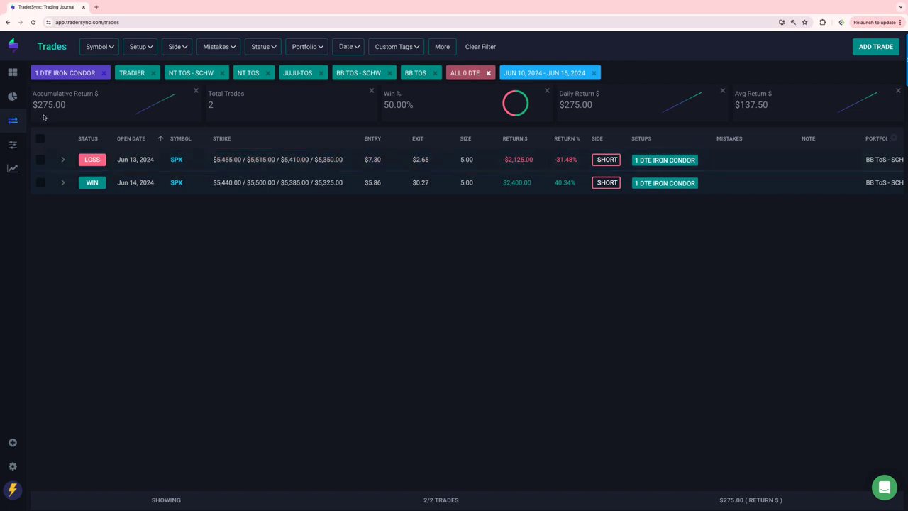
# Step: Switch the setup filter from 1 DTE IRON CONDOR to 2 DTE IRON CONDOR
pyautogui.click(144, 47)
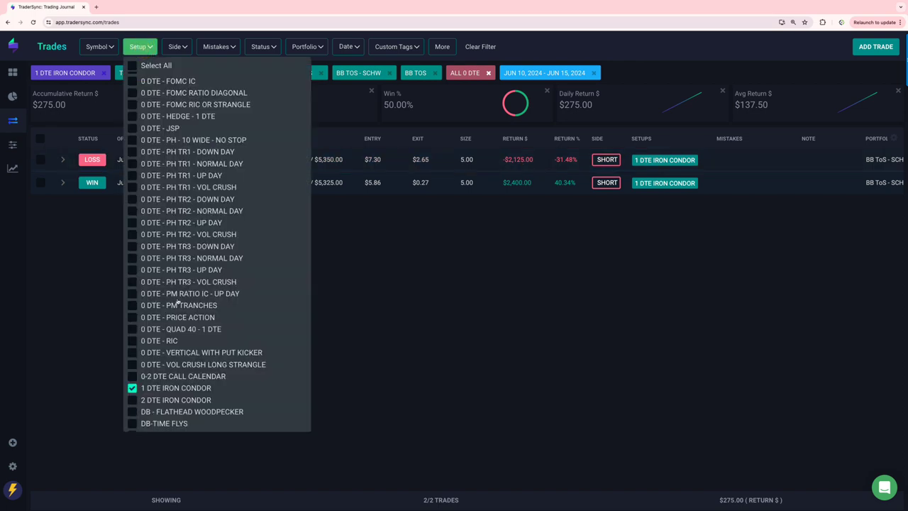
pyautogui.click(132, 400)
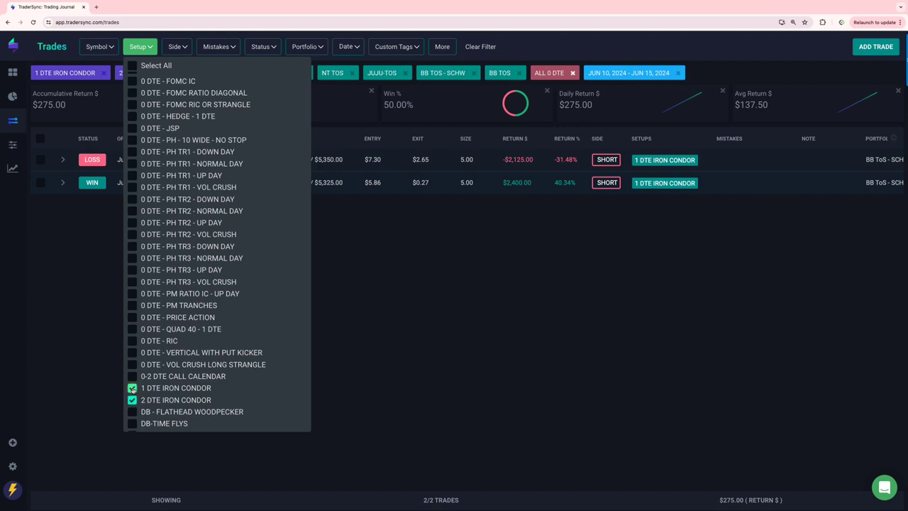
pyautogui.click(132, 388)
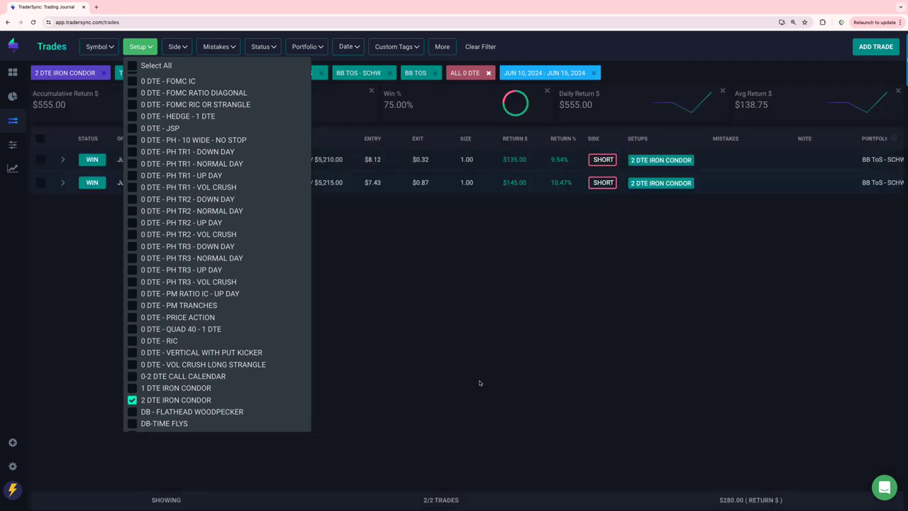
pyautogui.click(480, 381)
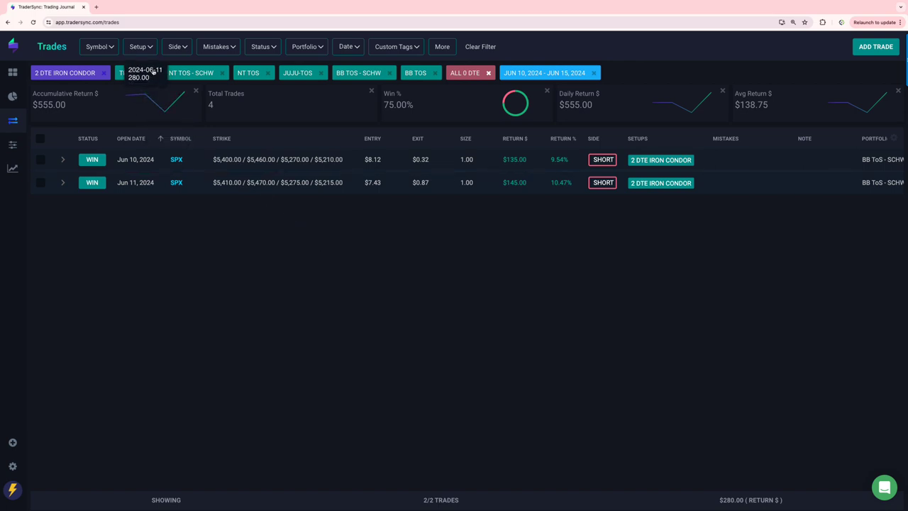
# Step: Add the DB - FLATHEAD WOODPECKER setup to the filter
pyautogui.click(149, 50)
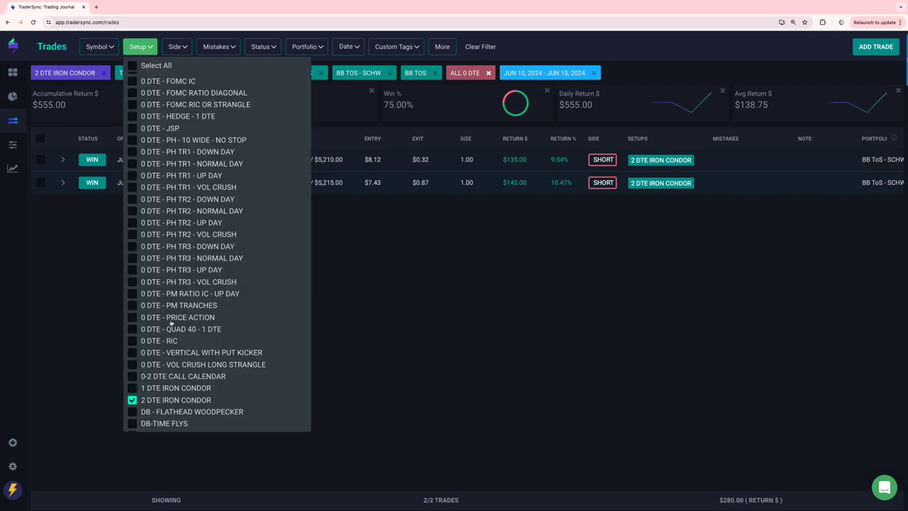
pyautogui.scroll(-2, 167, 321)
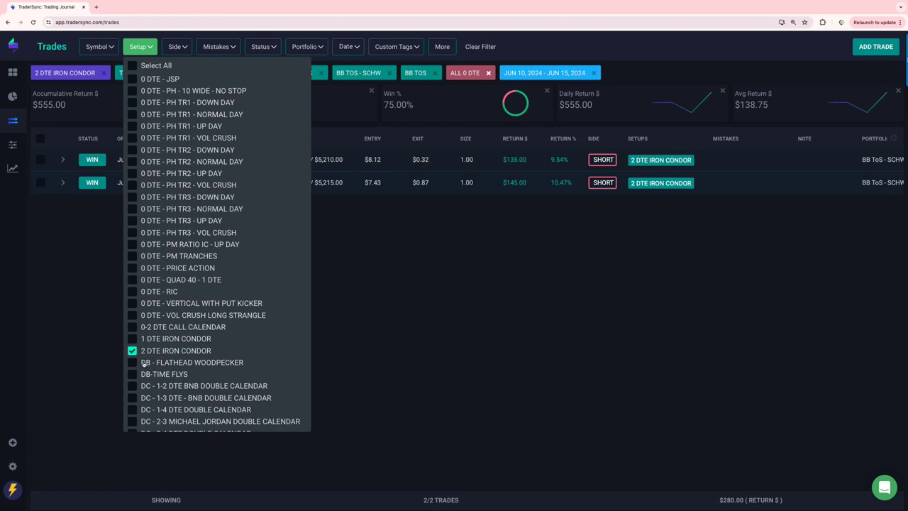
pyautogui.click(133, 363)
# Step: Add DB-TIME FLYS, drop 2 DTE IRON CONDOR, and remove the ALL 0 DTE tag filter
pyautogui.click(133, 374)
pyautogui.click(133, 351)
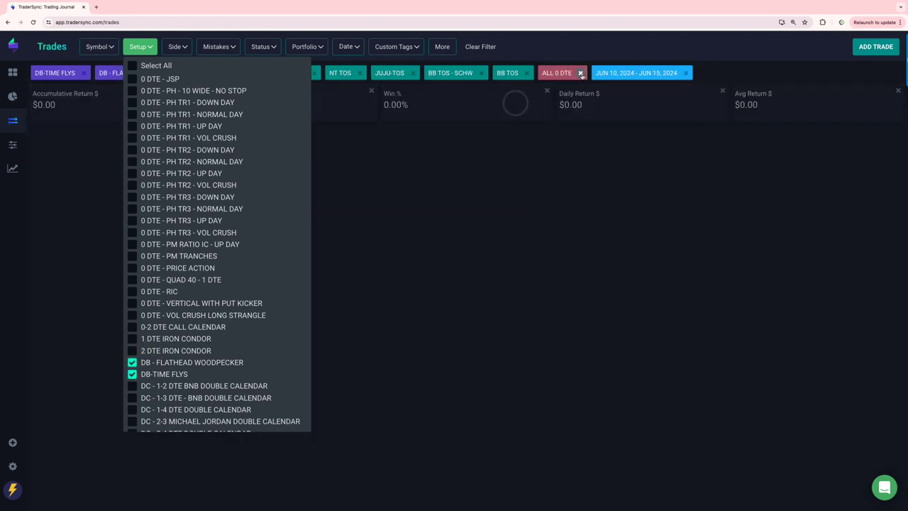
pyautogui.click(580, 72)
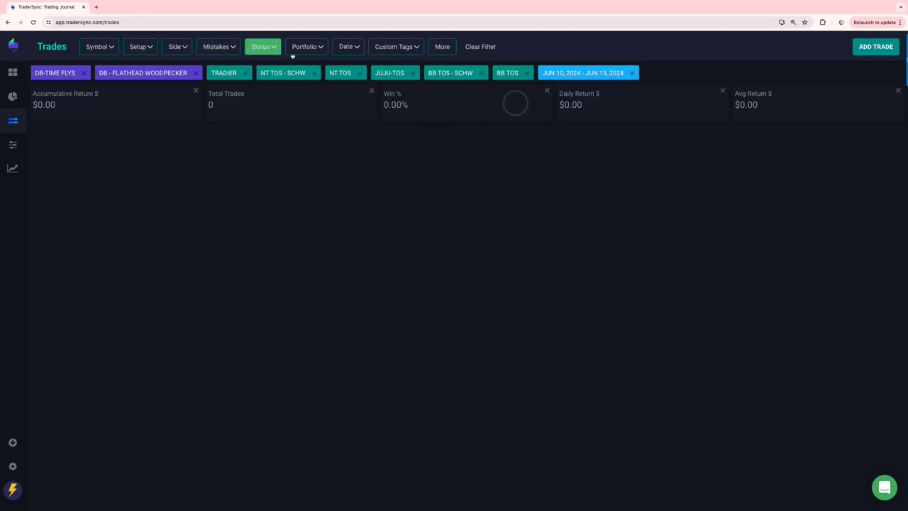
# Step: Filter by the ALL DYNAMIC CALENDARS custom tag and remove both DB setup filters
pyautogui.click(386, 47)
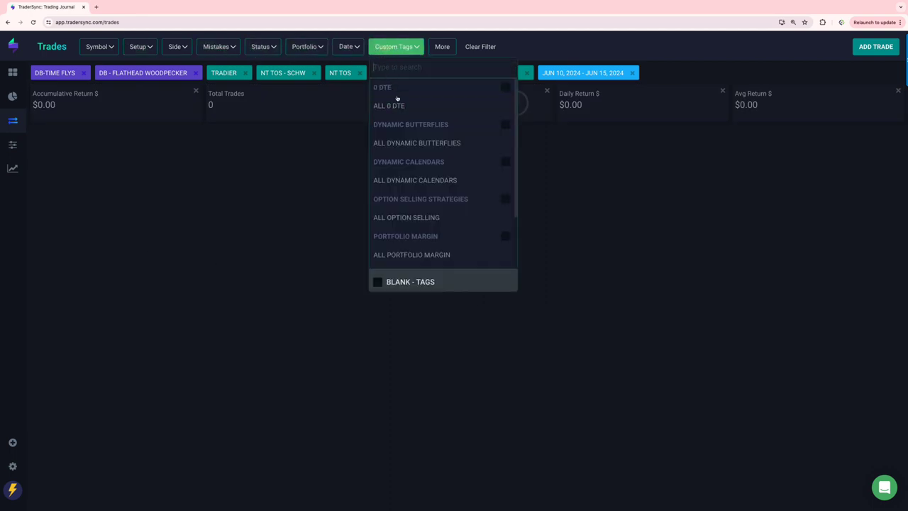
pyautogui.click(398, 162)
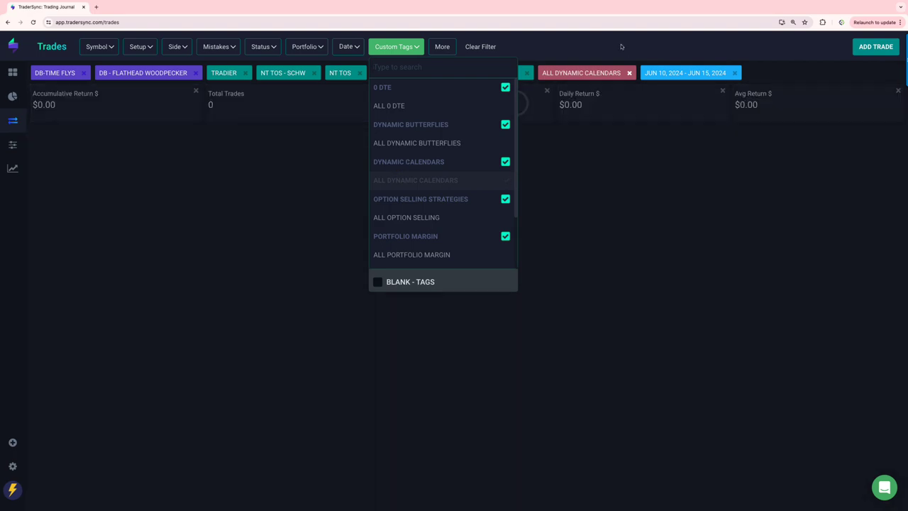
pyautogui.click(620, 46)
pyautogui.click(195, 73)
pyautogui.click(83, 73)
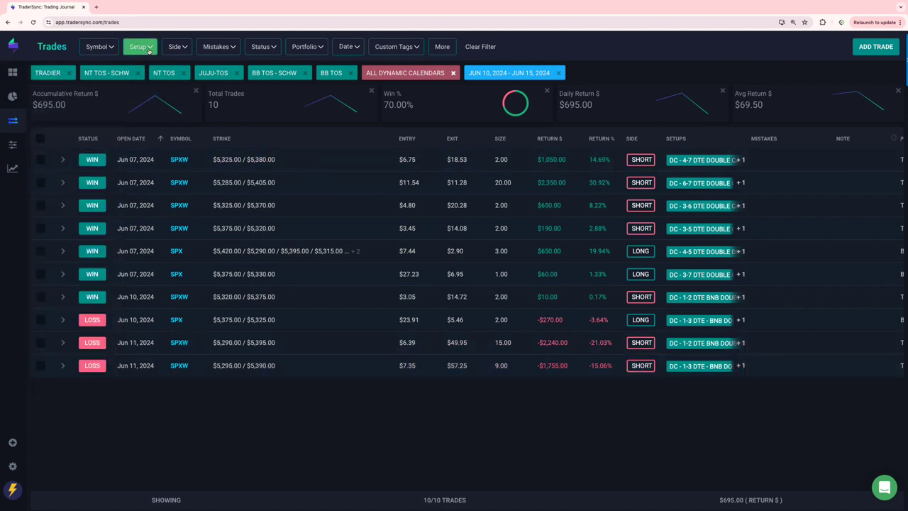
pyautogui.click(394, 47)
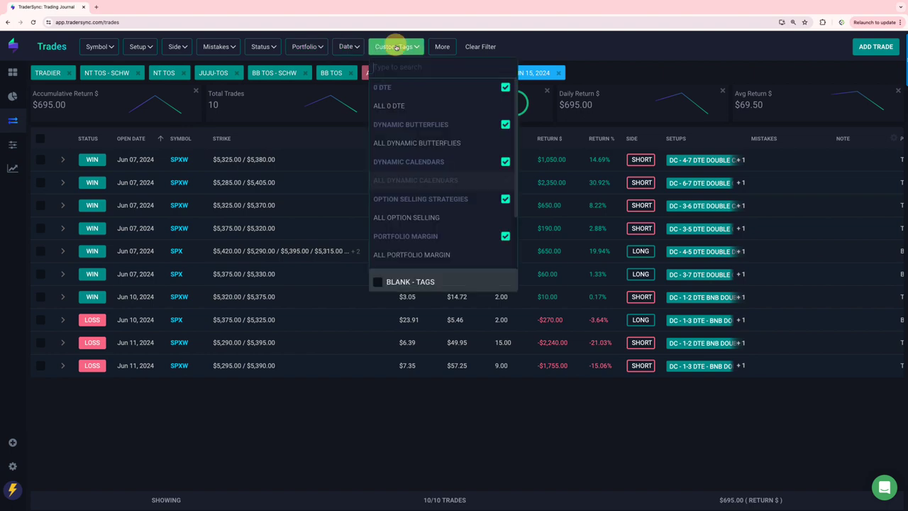
# Step: Add the ALL OPTION SELLING custom tag to the filter and close the tag list to load its trades
pyautogui.click(409, 217)
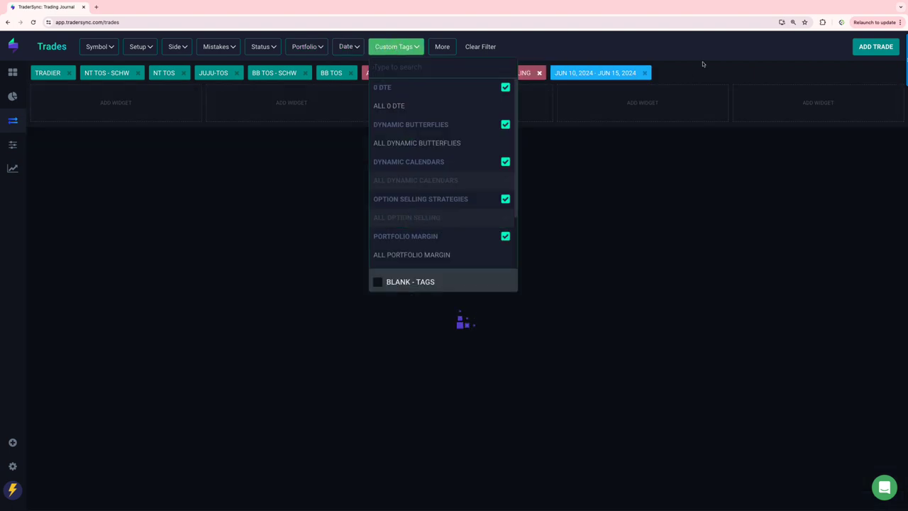
pyautogui.click(702, 64)
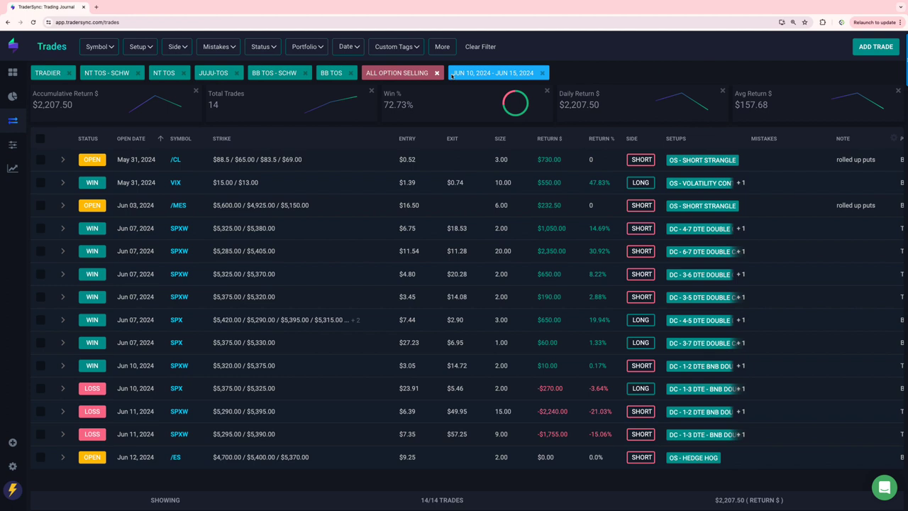